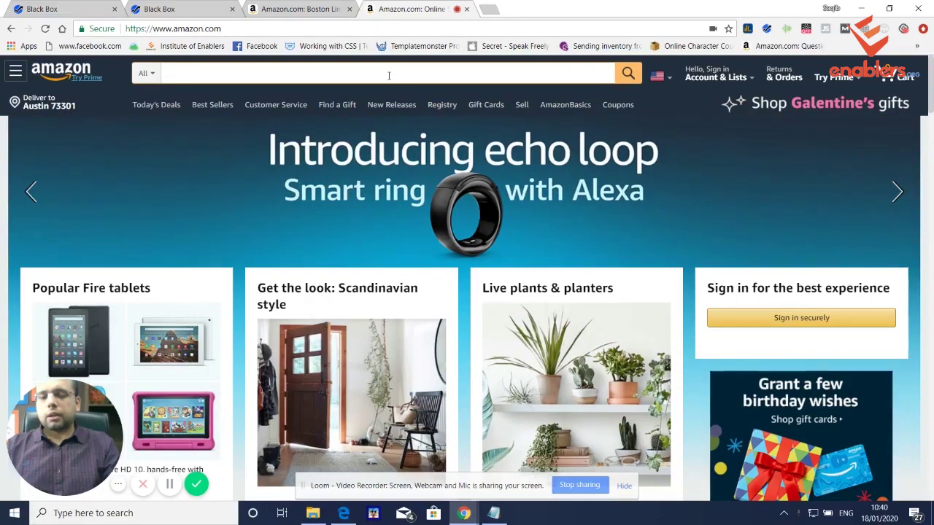
Search Amazon for 'electric toothbrush' using the autocomplete suggestion
{"action": "type", "text": "lectric"}
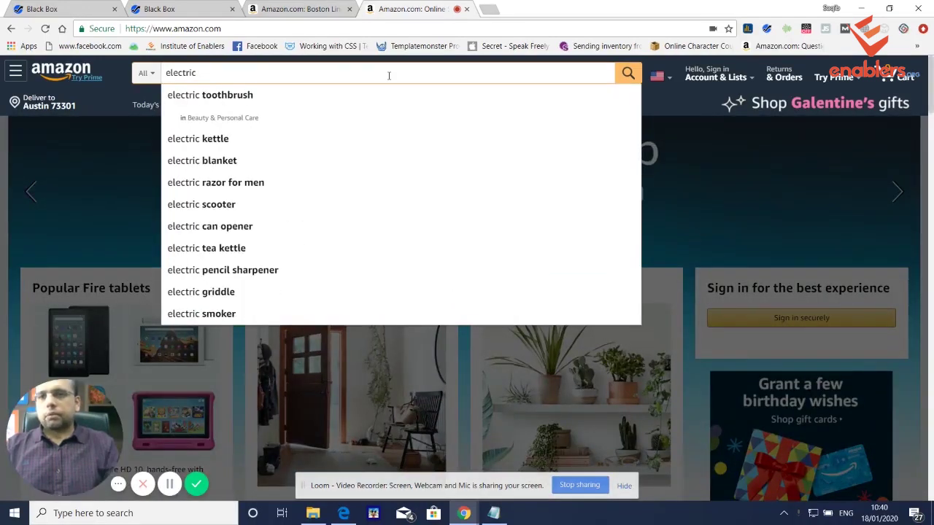
{"action": "key", "text": "Down"}
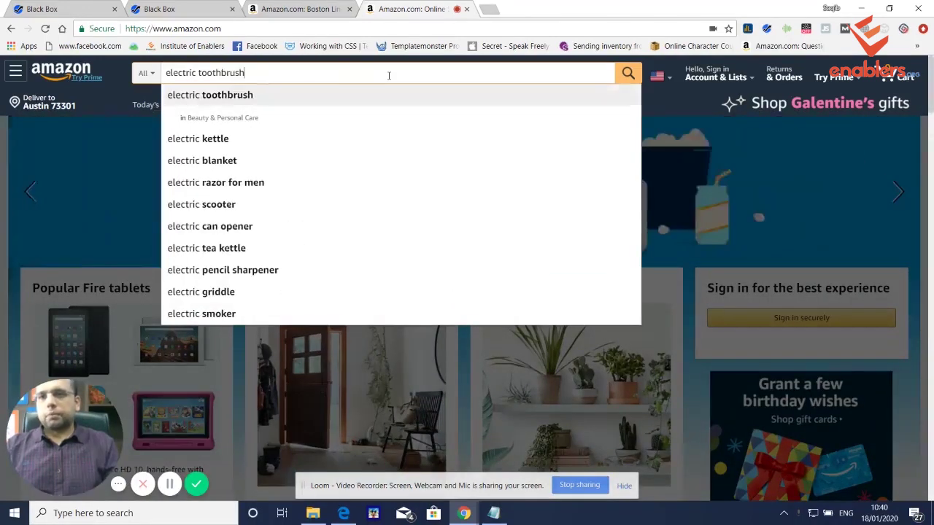
{"action": "key", "text": "Return"}
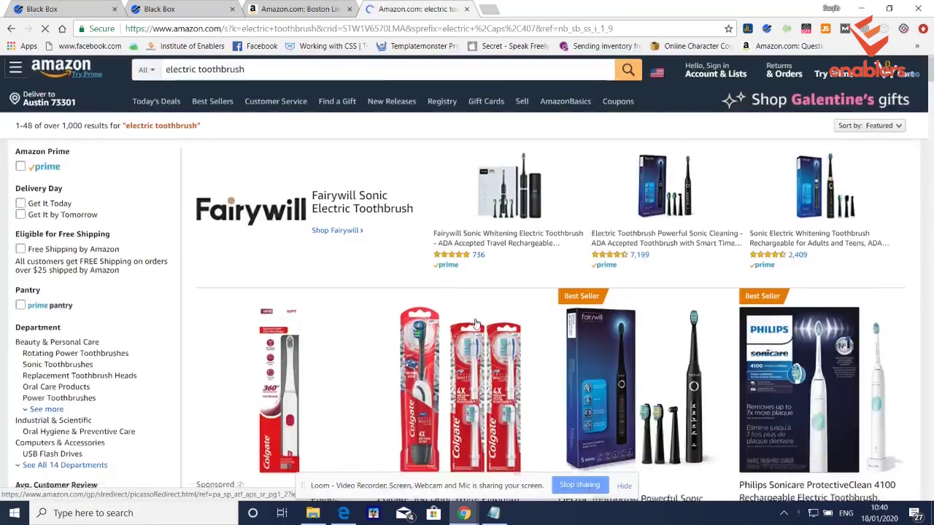
Open the $4.99 Oral-B compatible replacement toothbrush heads 4-pack from the results
{"action": "scroll", "coordinate": [504, 284], "scroll_direction": "down", "scroll_amount": 5}
{"action": "scroll", "coordinate": [471, 295], "scroll_direction": "down", "scroll_amount": 2}
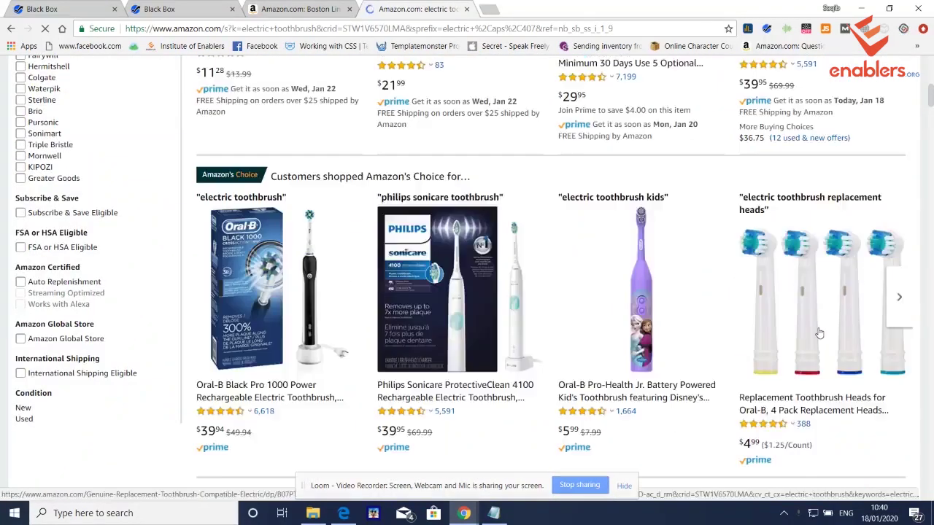
{"action": "left_click", "coordinate": [820, 334]}
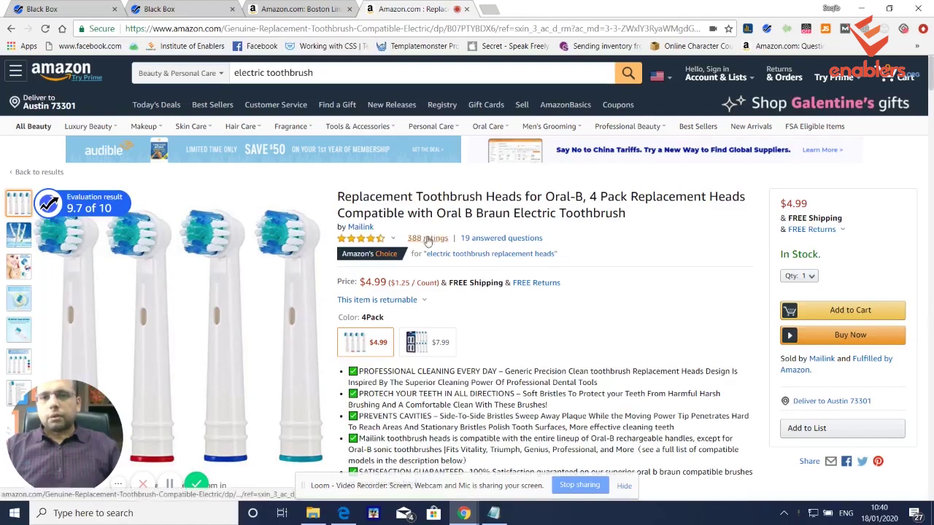
{"action": "scroll", "coordinate": [491, 344], "scroll_direction": "down", "scroll_amount": 1}
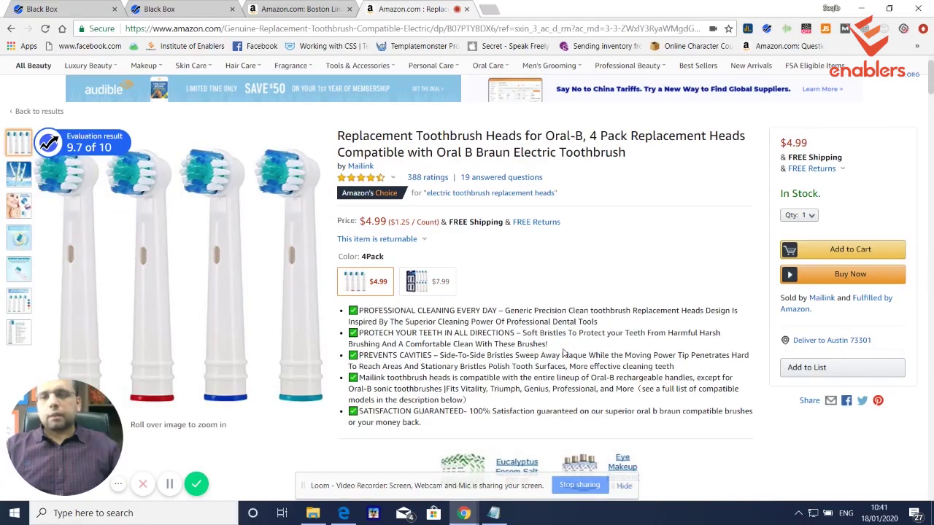
{"action": "left_click_drag", "start_coordinate": [573, 357], "coordinate": [541, 357]}
{"action": "left_click", "coordinate": [414, 240]}
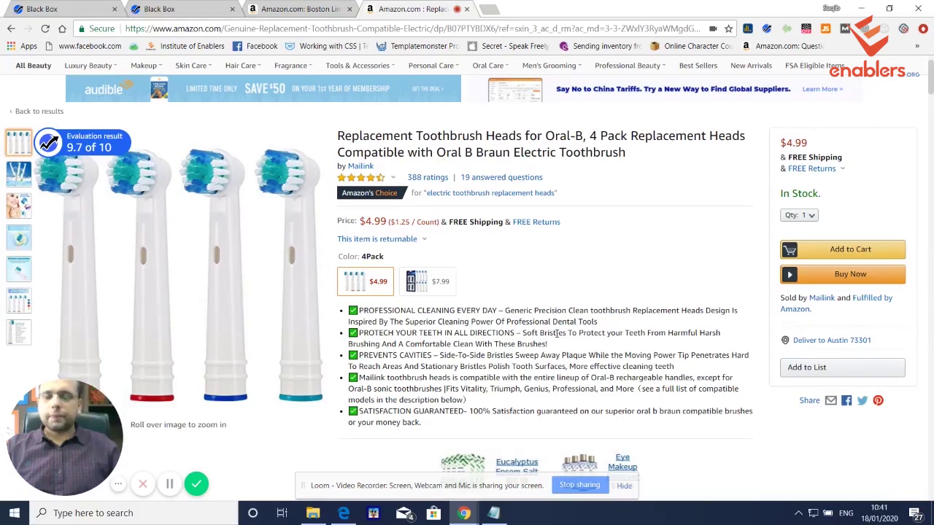
Switch to the Helium 10 tab and reload the Black Box product research tool
{"action": "left_click", "coordinate": [181, 10]}
{"action": "mouse_move", "coordinate": [13, 128]}
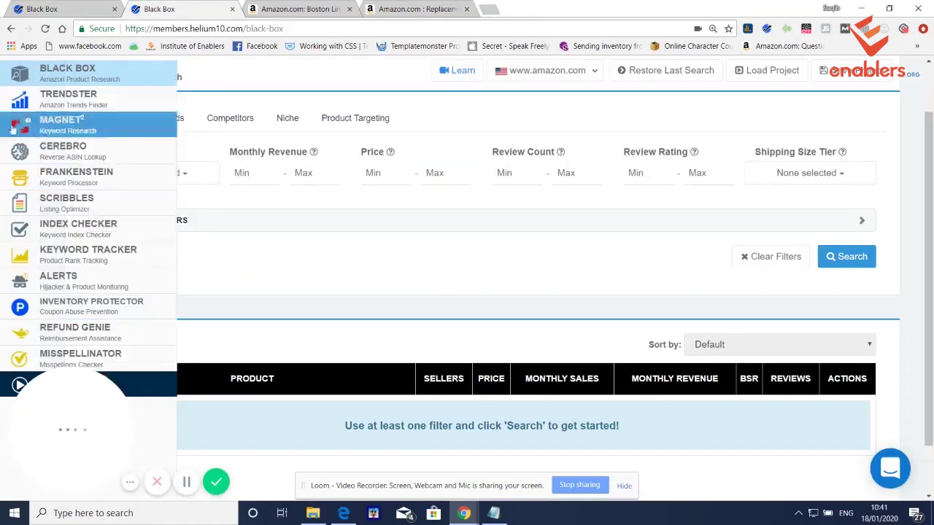
{"action": "scroll", "coordinate": [213, 119], "scroll_direction": "up", "scroll_amount": 2}
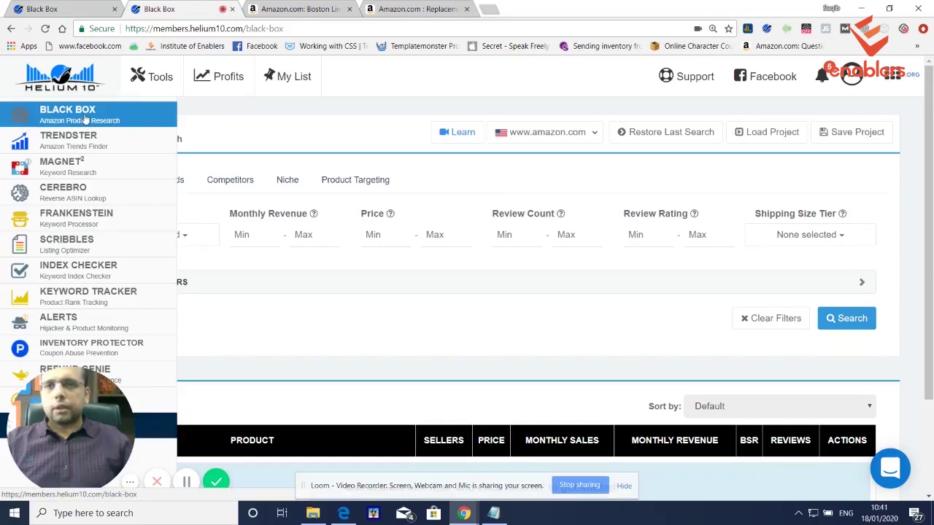
{"action": "left_click", "coordinate": [85, 118]}
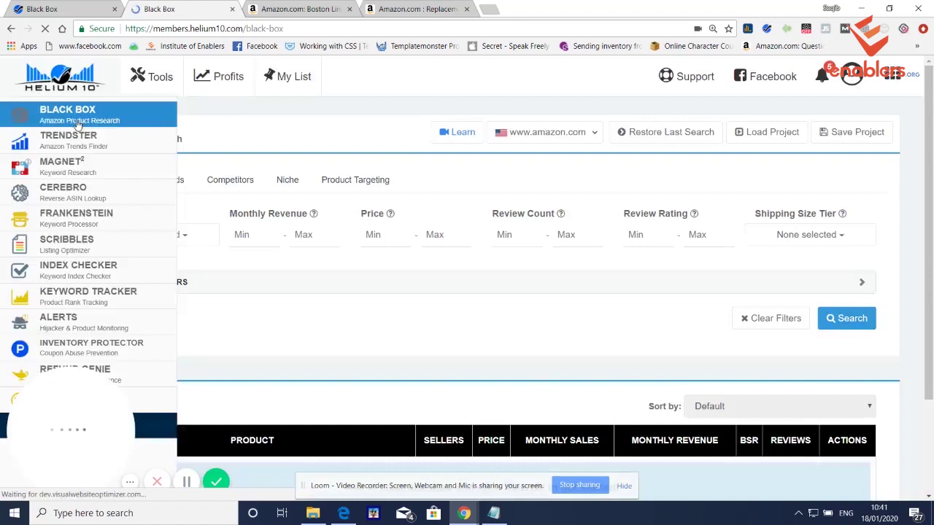
{"action": "scroll", "coordinate": [553, 255], "scroll_direction": "down", "scroll_amount": 1}
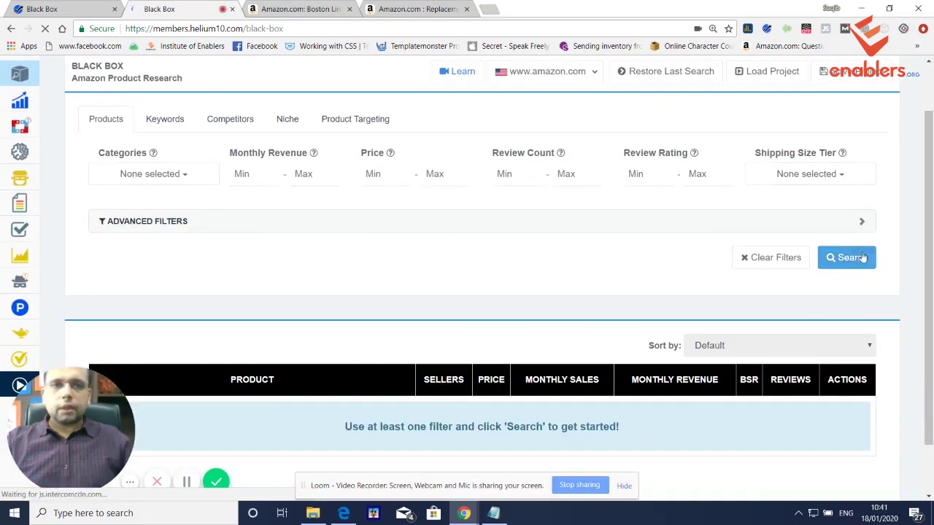
Expand the advanced filters and restrict fulfillment to FBA products
{"action": "left_click", "coordinate": [862, 222]}
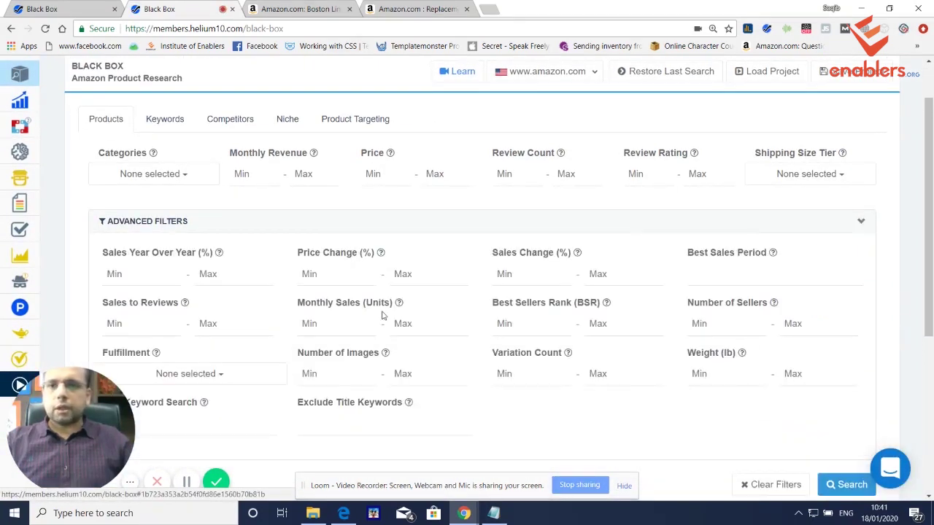
{"action": "scroll", "coordinate": [442, 373], "scroll_direction": "down", "scroll_amount": 1}
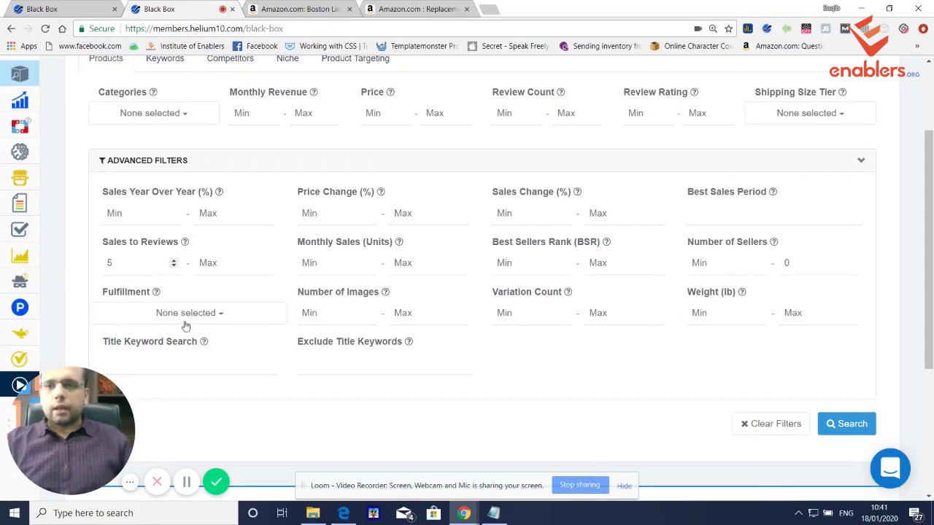
{"action": "left_click", "coordinate": [206, 315]}
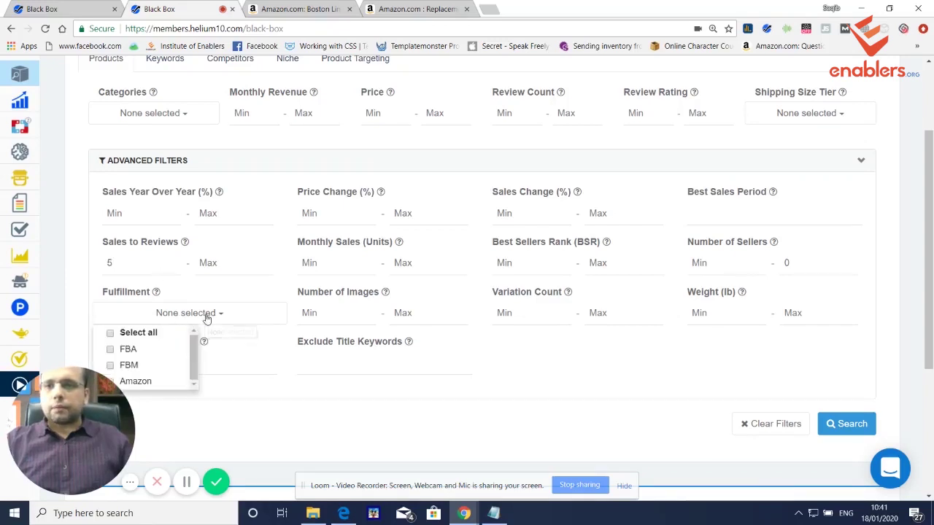
{"action": "left_click", "coordinate": [111, 351]}
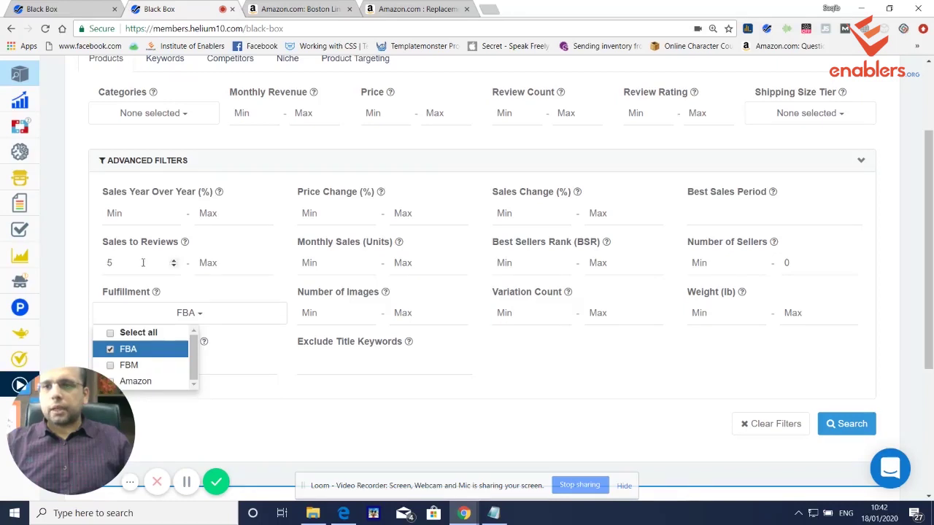
Limit categories to Home & Kitchen and run the Black Box search
{"action": "left_click", "coordinate": [187, 116]}
{"action": "scroll", "coordinate": [113, 272], "scroll_direction": "down", "scroll_amount": 3}
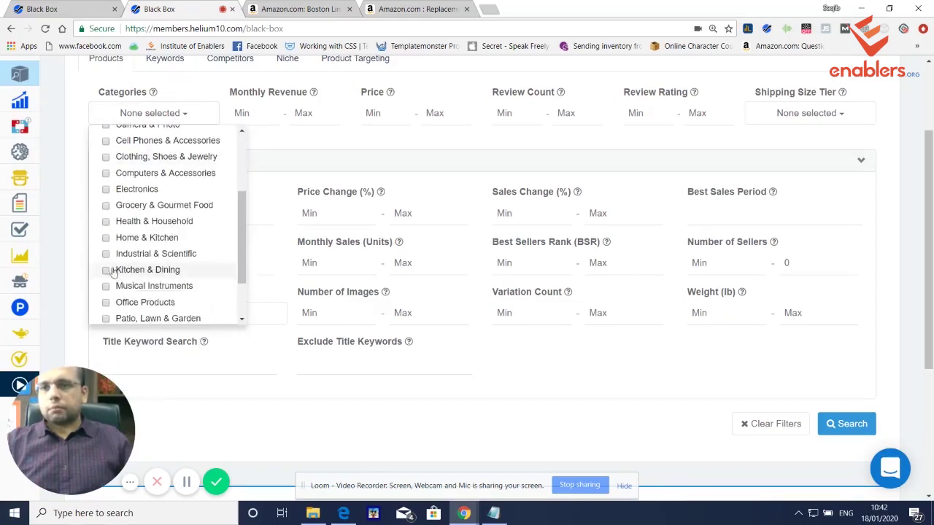
{"action": "left_click", "coordinate": [106, 238]}
{"action": "left_click", "coordinate": [82, 236]}
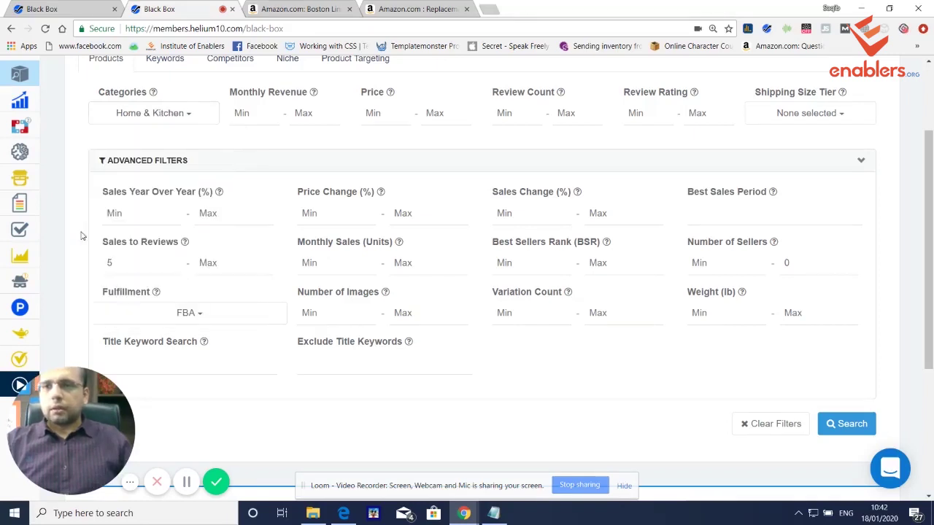
{"action": "left_click", "coordinate": [846, 427]}
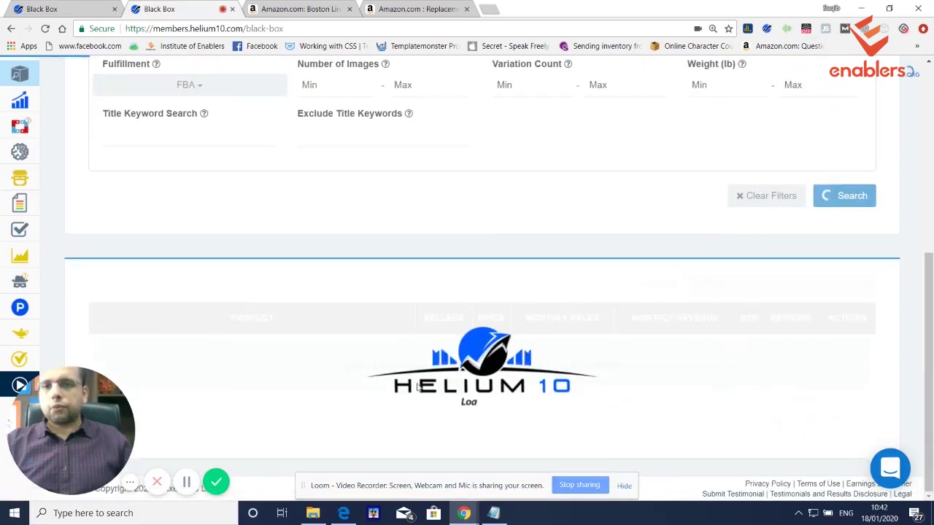
Scroll the results, switch to the other Black Box tab and locate the Italian Chef towel row
{"action": "scroll", "coordinate": [405, 319], "scroll_direction": "down", "scroll_amount": 2}
{"action": "scroll", "coordinate": [427, 327], "scroll_direction": "up", "scroll_amount": 2}
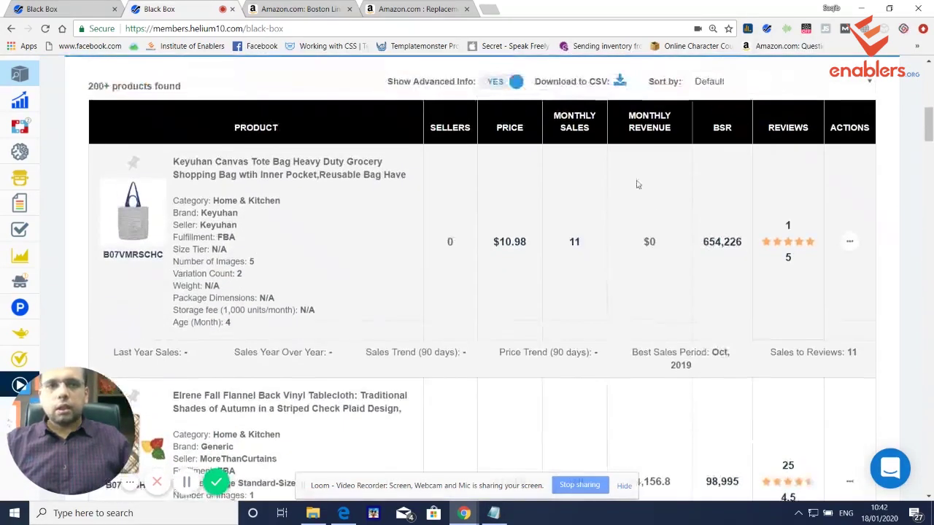
{"action": "scroll", "coordinate": [457, 341], "scroll_direction": "down", "scroll_amount": 3}
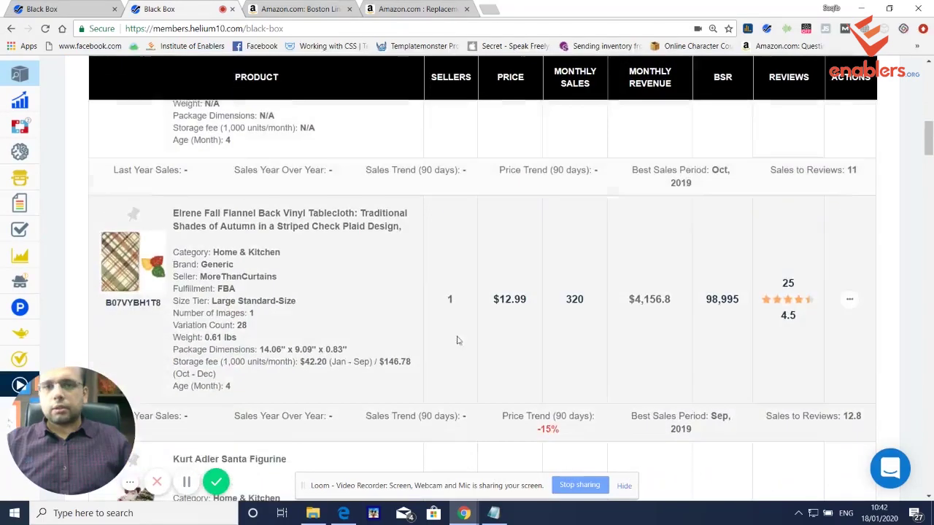
{"action": "scroll", "coordinate": [453, 302], "scroll_direction": "down", "scroll_amount": 4}
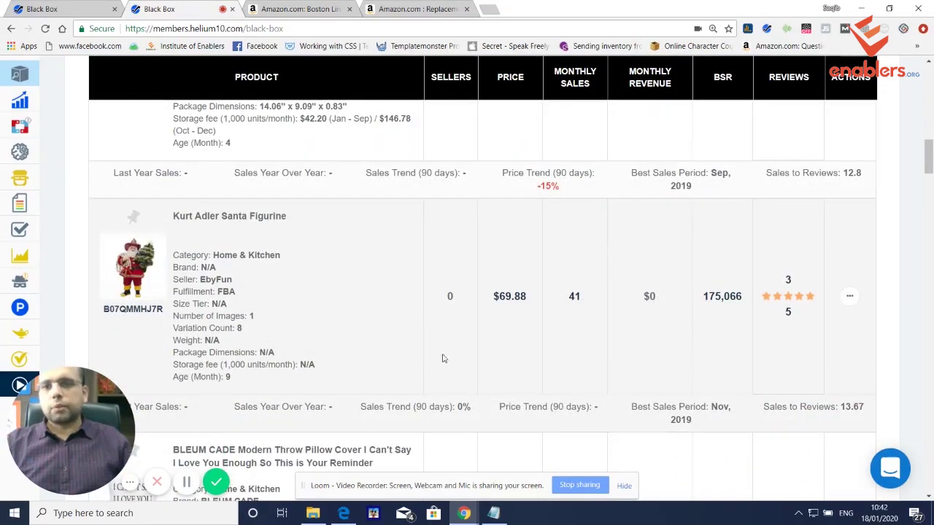
{"action": "scroll", "coordinate": [443, 359], "scroll_direction": "down", "scroll_amount": 10}
{"action": "scroll", "coordinate": [437, 370], "scroll_direction": "down", "scroll_amount": 15}
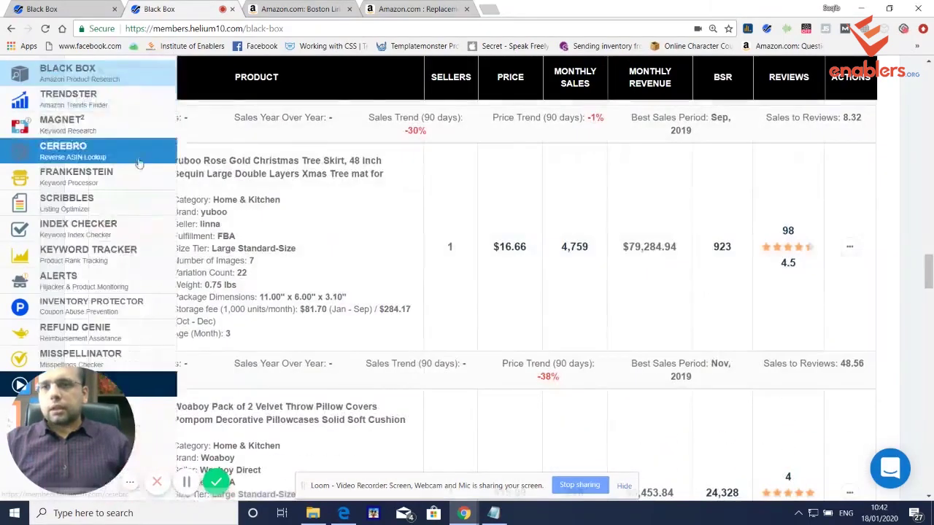
{"action": "scroll", "coordinate": [441, 312], "scroll_direction": "down", "scroll_amount": 4}
{"action": "key", "text": "ctrl+shift+Tab"}
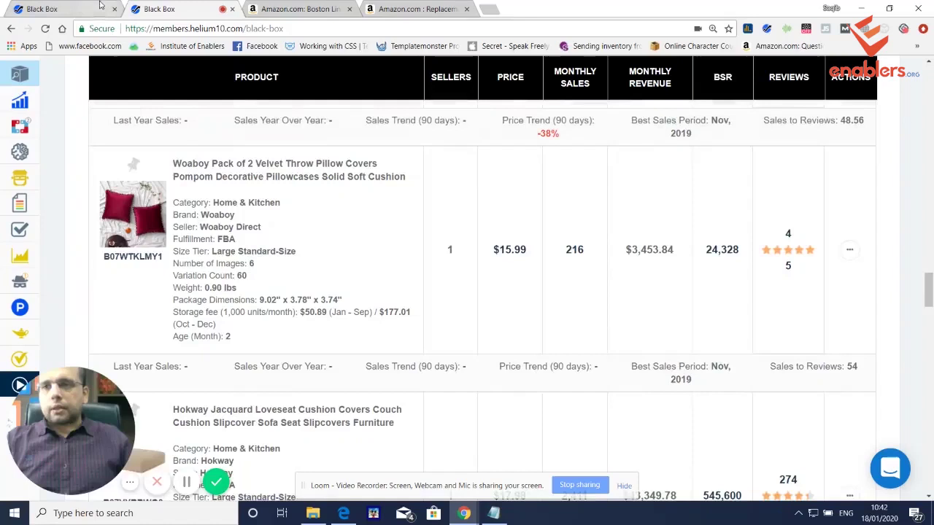
{"action": "scroll", "coordinate": [715, 292], "scroll_direction": "up", "scroll_amount": 5}
{"action": "scroll", "coordinate": [690, 298], "scroll_direction": "up", "scroll_amount": 3}
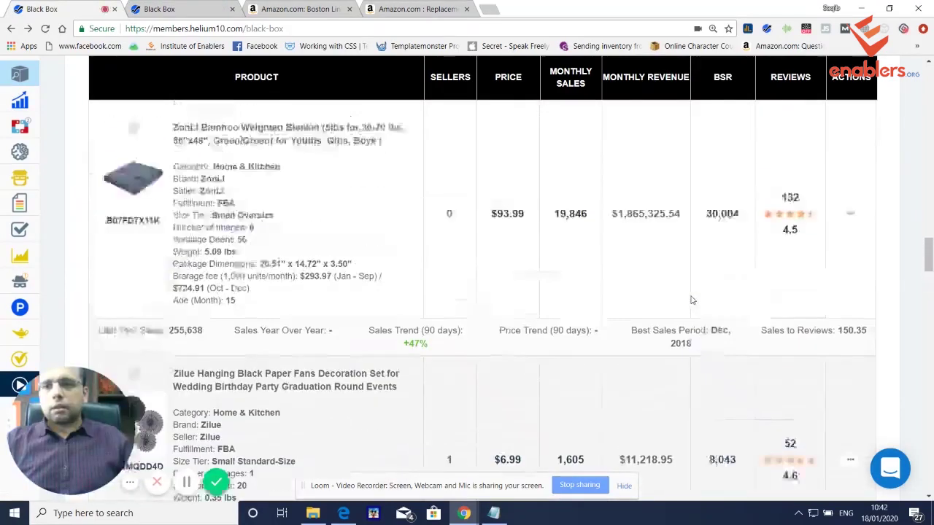
{"action": "scroll", "coordinate": [690, 298], "scroll_direction": "down", "scroll_amount": 6}
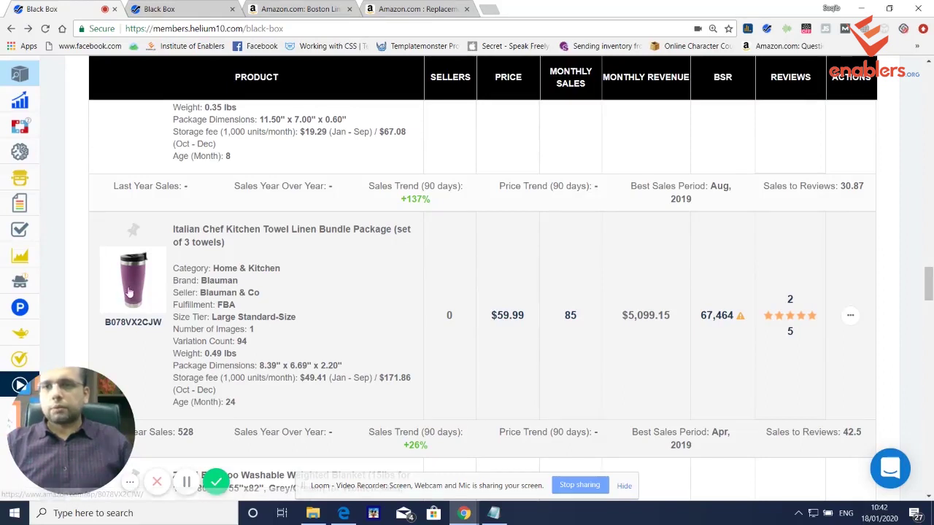
Open the Italian Chef Kitchen Towel listing on Amazon from Black Box
{"action": "left_click", "coordinate": [134, 290]}
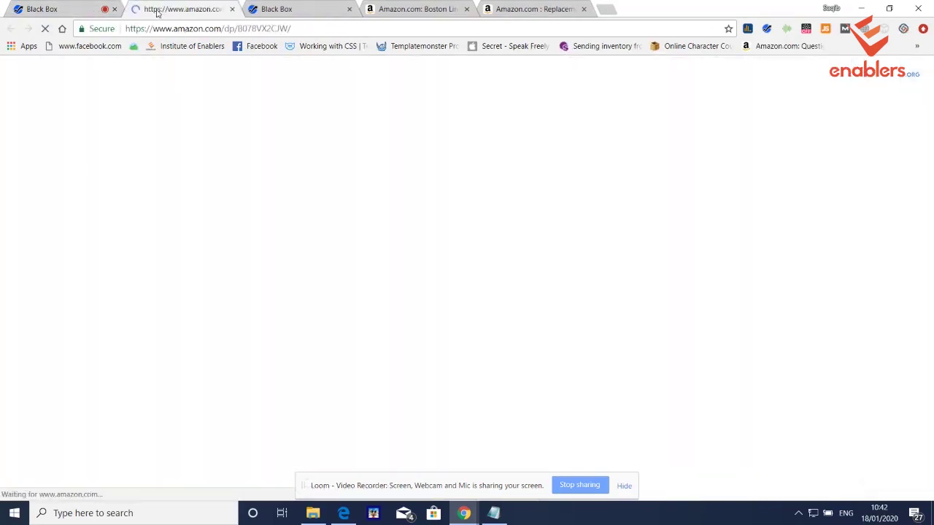
{"action": "scroll", "coordinate": [553, 369], "scroll_direction": "down", "scroll_amount": 3}
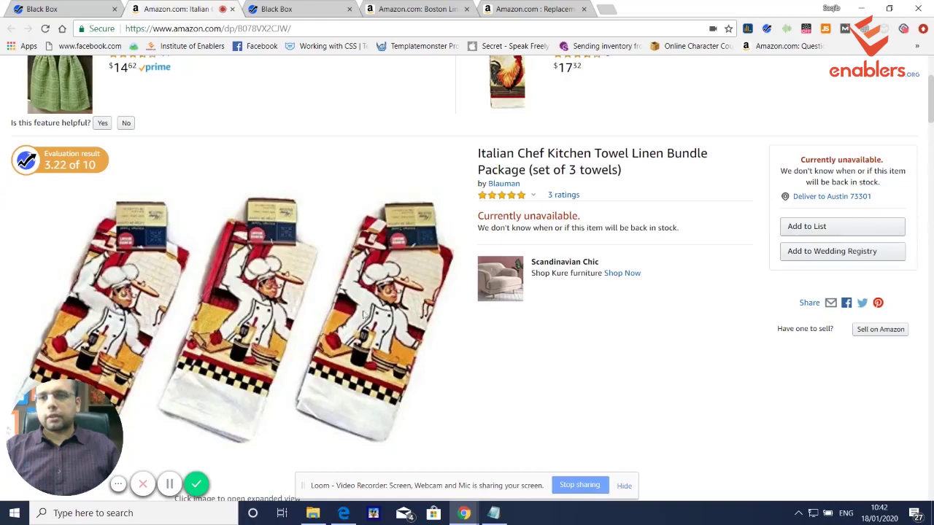
Switch the listing's Helium 10 sales chart to the All Time range
{"action": "scroll", "coordinate": [580, 357], "scroll_direction": "down", "scroll_amount": 10}
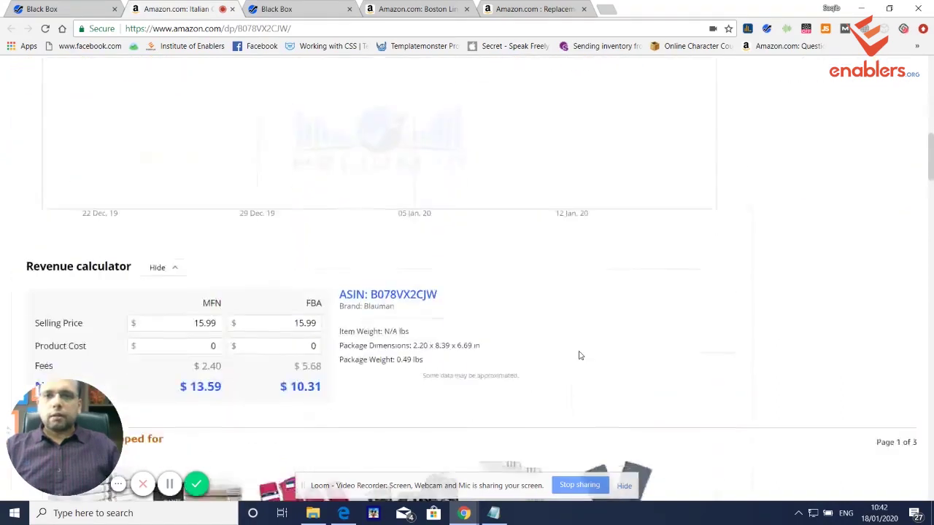
{"action": "scroll", "coordinate": [580, 357], "scroll_direction": "up", "scroll_amount": 4}
{"action": "left_click", "coordinate": [464, 165]}
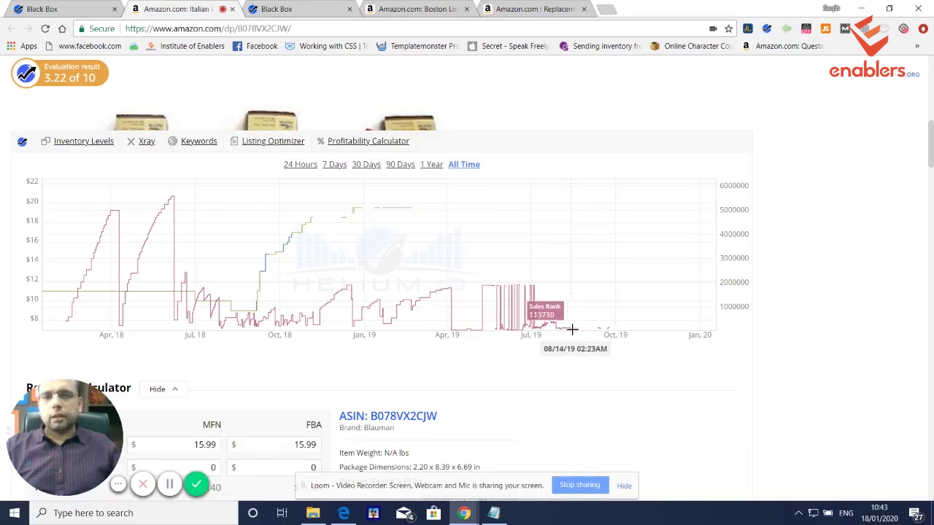
Select the listing's ASIN in the address bar, then select and copy the brand name Blauman
{"action": "scroll", "coordinate": [610, 335], "scroll_direction": "up", "scroll_amount": 5}
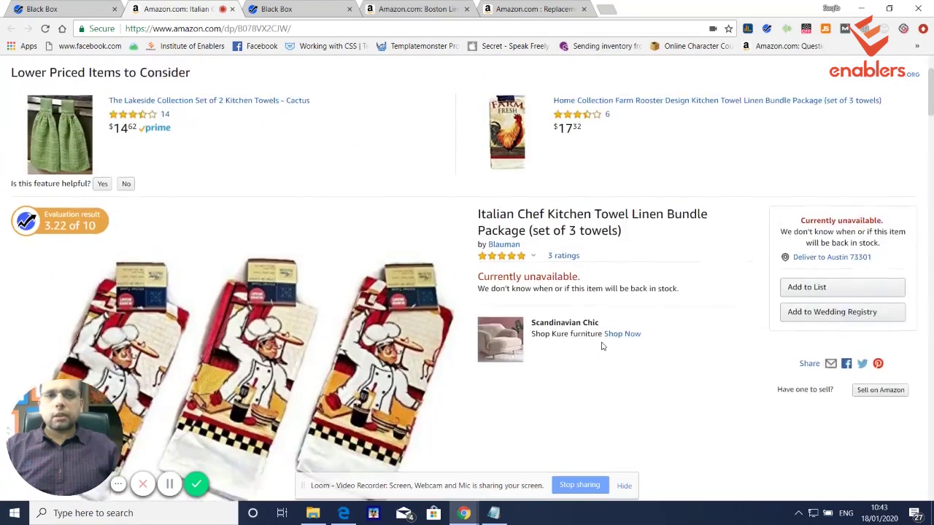
{"action": "scroll", "coordinate": [602, 346], "scroll_direction": "down", "scroll_amount": 1}
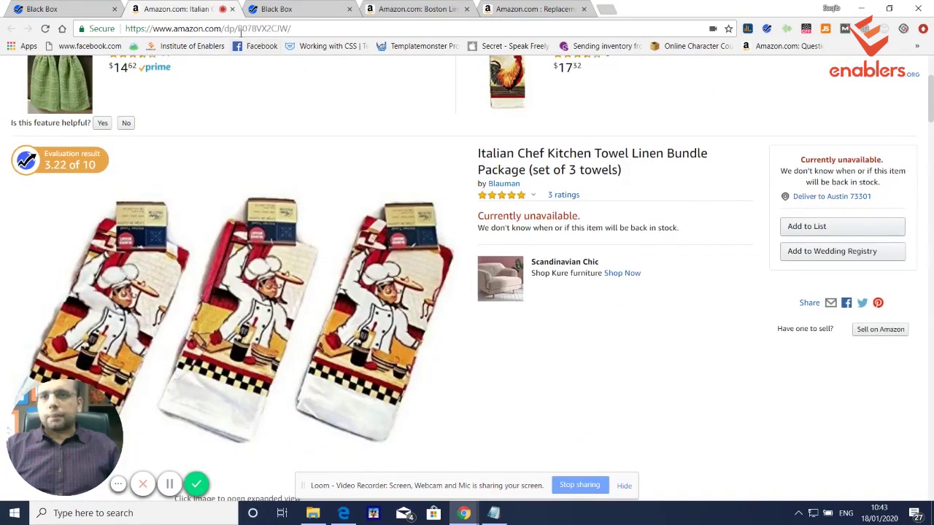
{"action": "left_click_drag", "start_coordinate": [239, 29], "coordinate": [317, 33]}
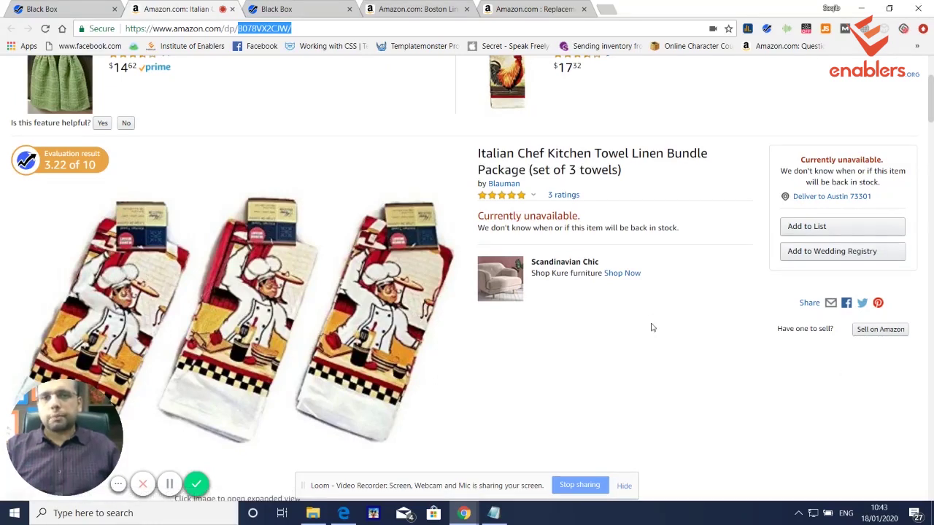
{"action": "left_click_drag", "start_coordinate": [521, 184], "coordinate": [489, 184]}
{"action": "key", "text": "ctrl+c"}
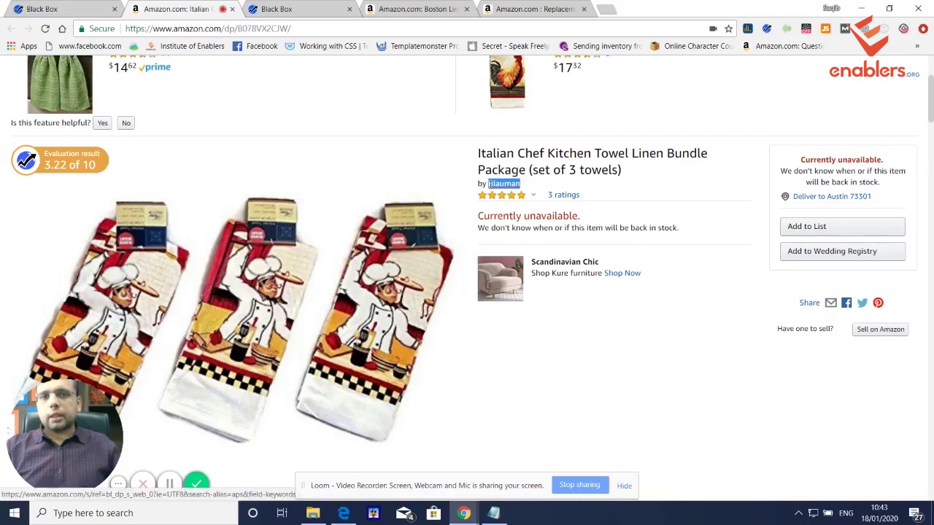
Load trademarkia.com in a new browser tab
{"action": "mouse_move", "coordinate": [515, 197]}
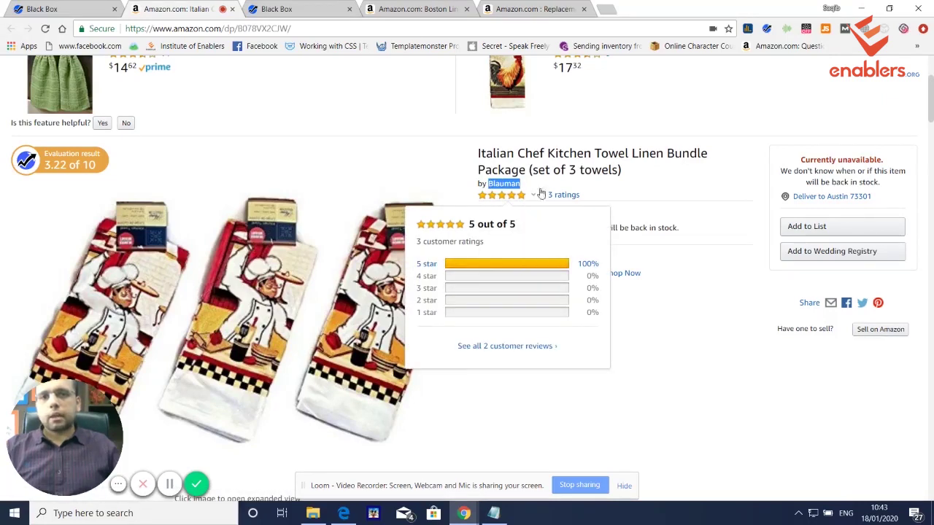
{"action": "left_click", "coordinate": [606, 9]}
{"action": "type", "text": "trade"}
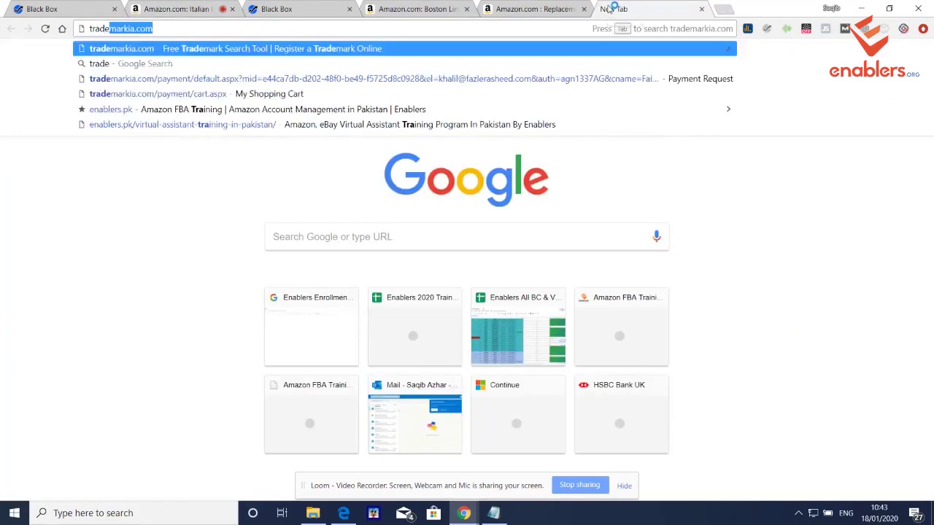
{"action": "key", "text": "Return"}
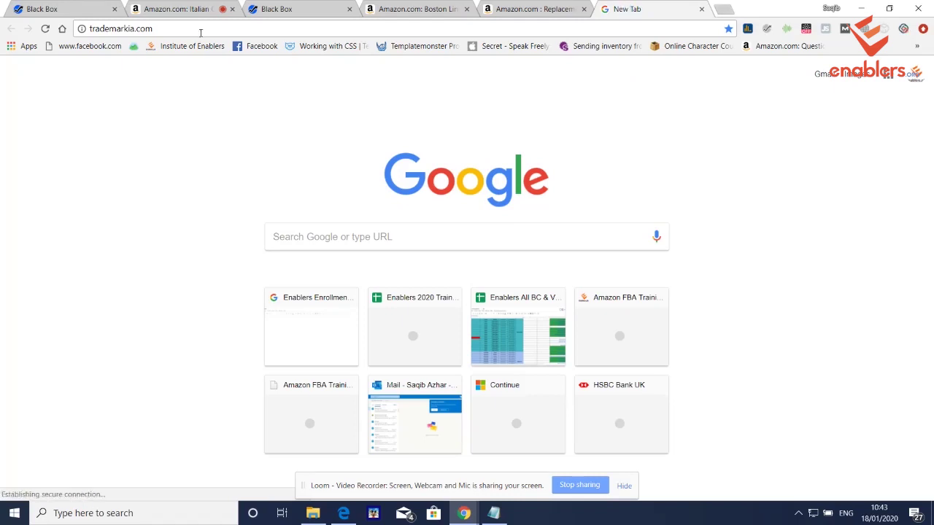
{"action": "left_click", "coordinate": [184, 10]}
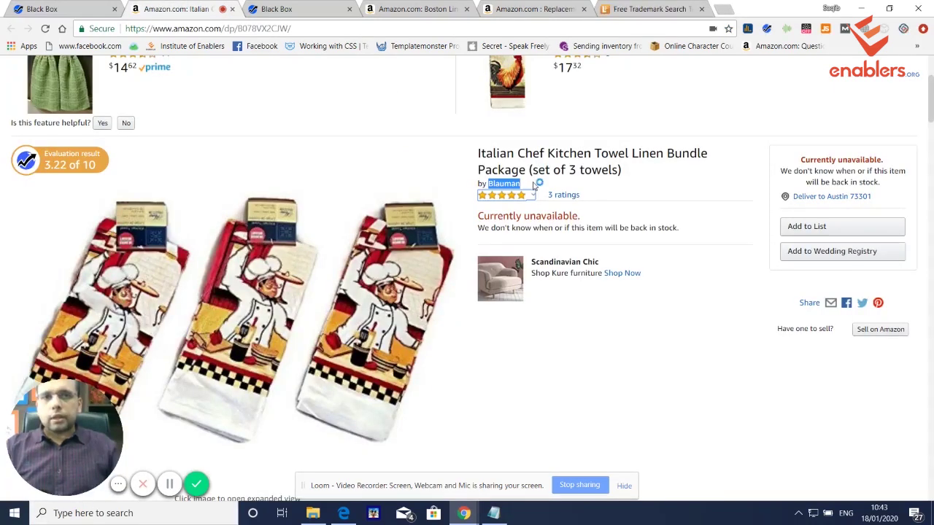
{"action": "left_click", "coordinate": [660, 9]}
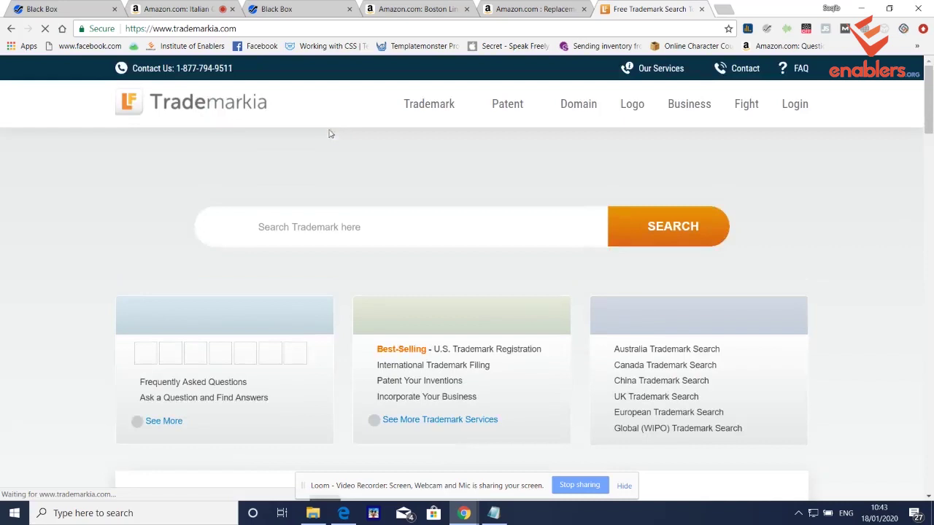
Search Trademarkia for the pasted brand name Blauman
{"action": "left_click", "coordinate": [313, 228]}
{"action": "type", "text": "Trademarkia"}
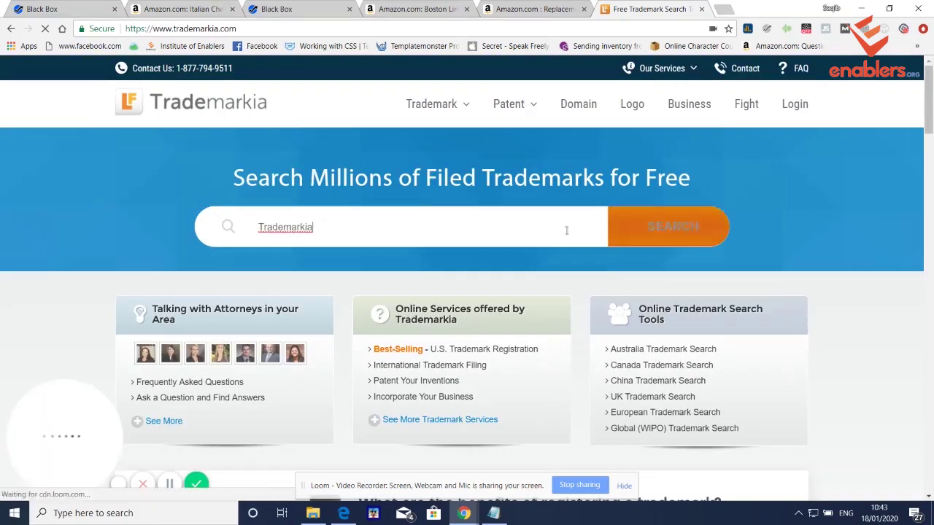
{"action": "key", "text": "BackSpace"}
{"action": "key", "text": "BackSpace"}
{"action": "key", "text": "BackSpace"}
{"action": "key", "text": "BackSpace"}
{"action": "key", "text": "BackSpace"}
{"action": "key", "text": "BackSpace"}
{"action": "key", "text": "BackSpace"}
{"action": "key", "text": "BackSpace"}
{"action": "key", "text": "BackSpace"}
{"action": "key", "text": "BackSpace"}
{"action": "key", "text": "BackSpace"}
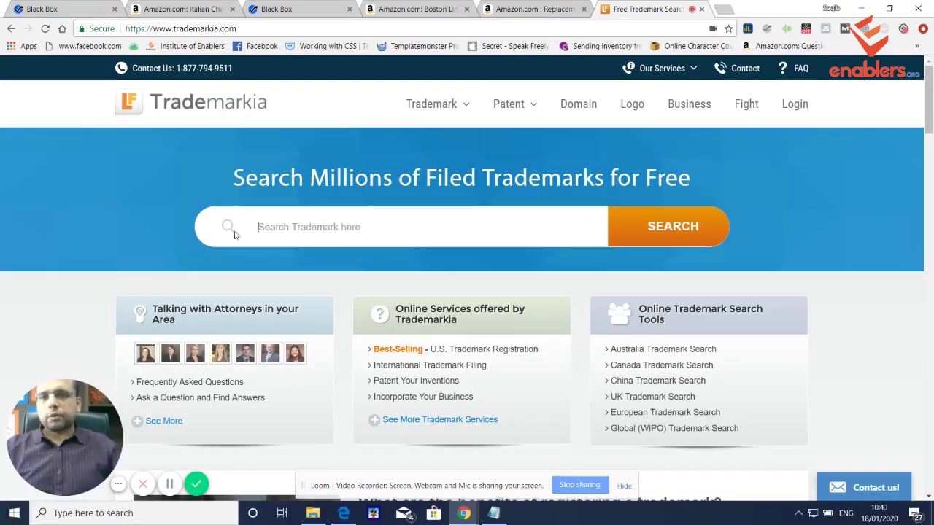
{"action": "key", "text": "ctrl+v"}
{"action": "key", "text": "Return"}
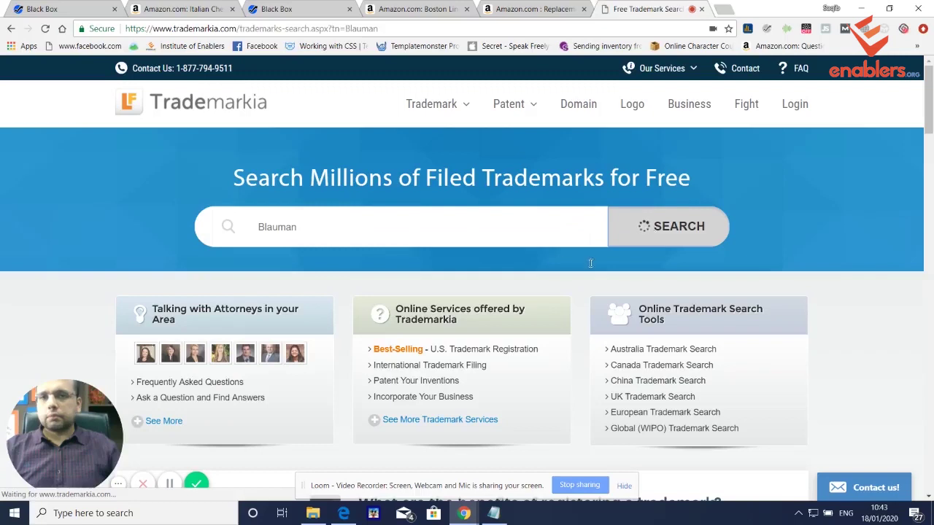
Review the Blauman results for USA, EU and Canada, then return to the Amazon listing
{"action": "scroll", "coordinate": [562, 269], "scroll_direction": "down", "scroll_amount": 2}
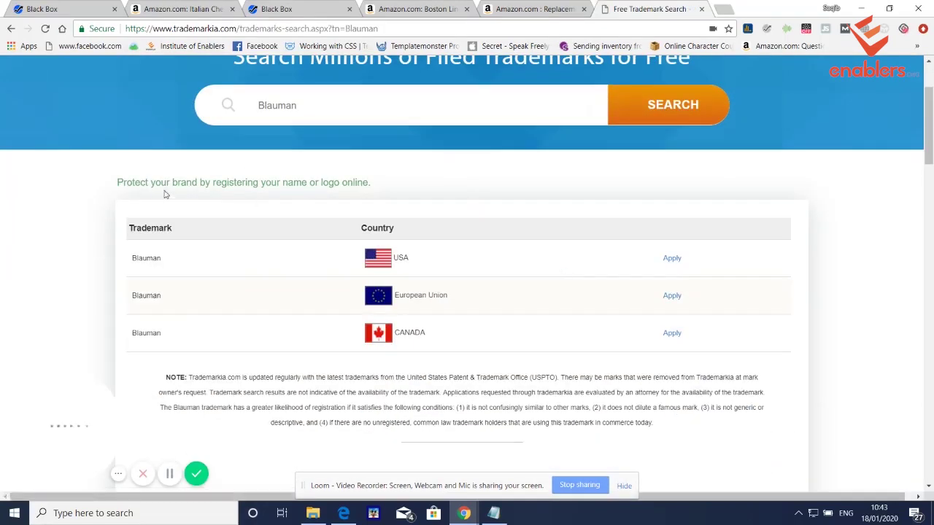
{"action": "scroll", "coordinate": [366, 210], "scroll_direction": "up", "scroll_amount": 2}
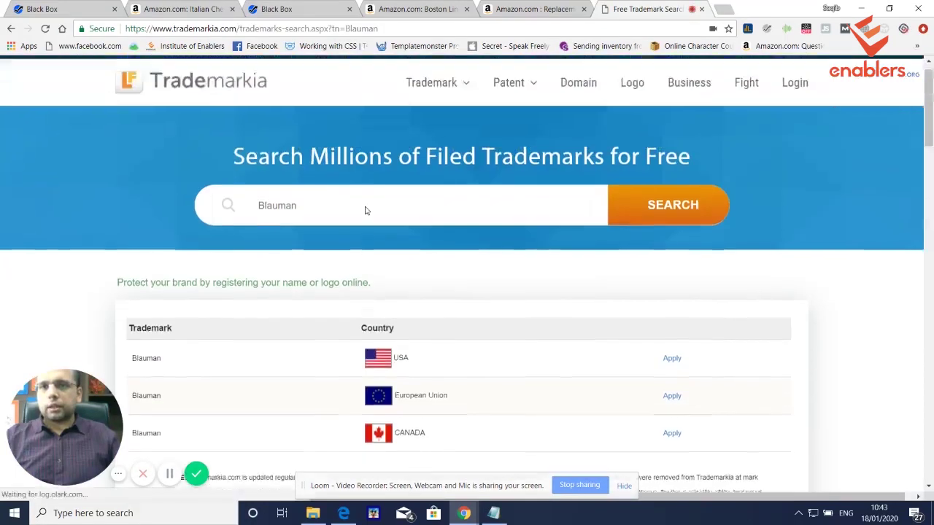
{"action": "scroll", "coordinate": [367, 210], "scroll_direction": "down", "scroll_amount": 1}
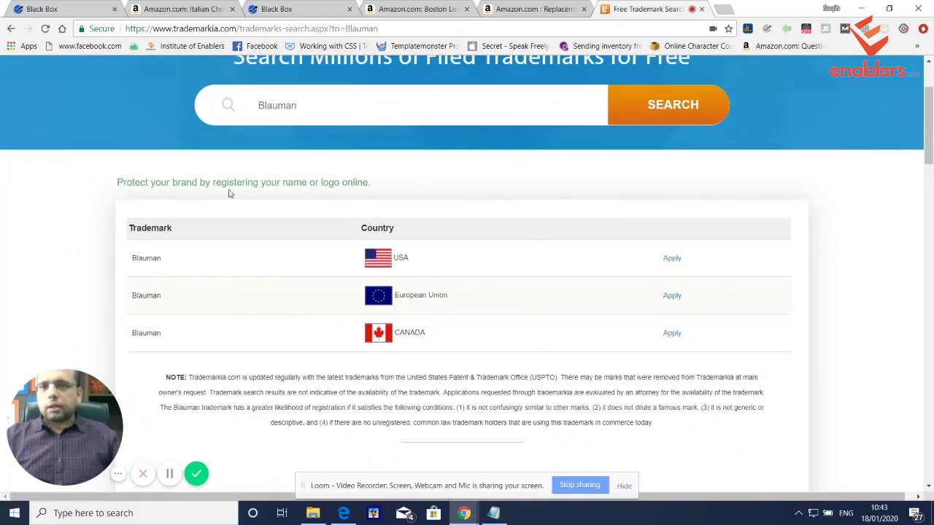
{"action": "scroll", "coordinate": [569, 251], "scroll_direction": "down", "scroll_amount": 3}
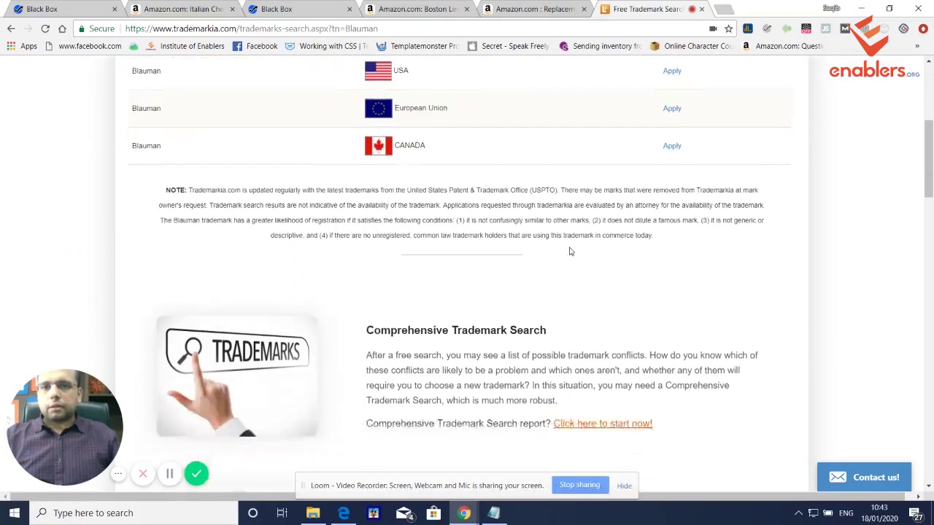
{"action": "scroll", "coordinate": [570, 251], "scroll_direction": "up", "scroll_amount": 2}
{"action": "scroll", "coordinate": [570, 251], "scroll_direction": "up", "scroll_amount": 2}
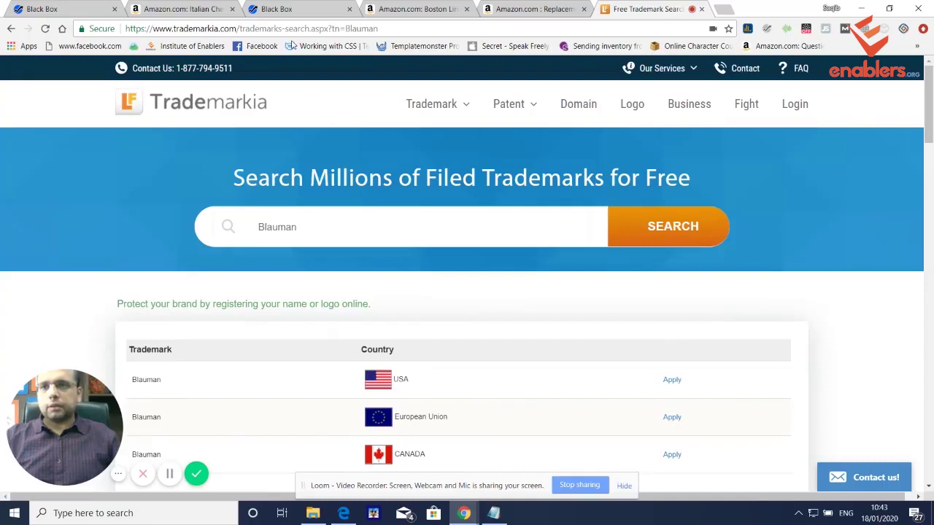
{"action": "left_click", "coordinate": [183, 9]}
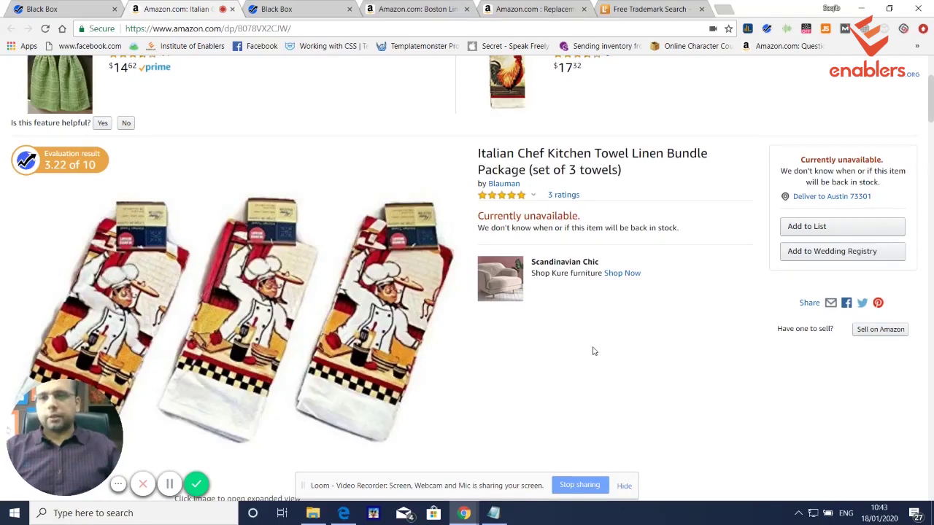
{"action": "left_click", "coordinate": [564, 197]}
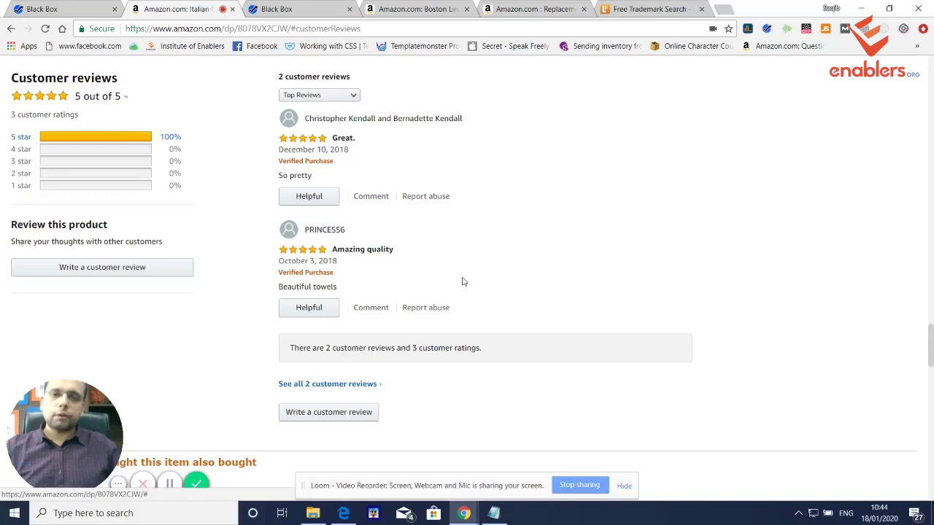
{"action": "scroll", "coordinate": [467, 284], "scroll_direction": "up", "scroll_amount": 15}
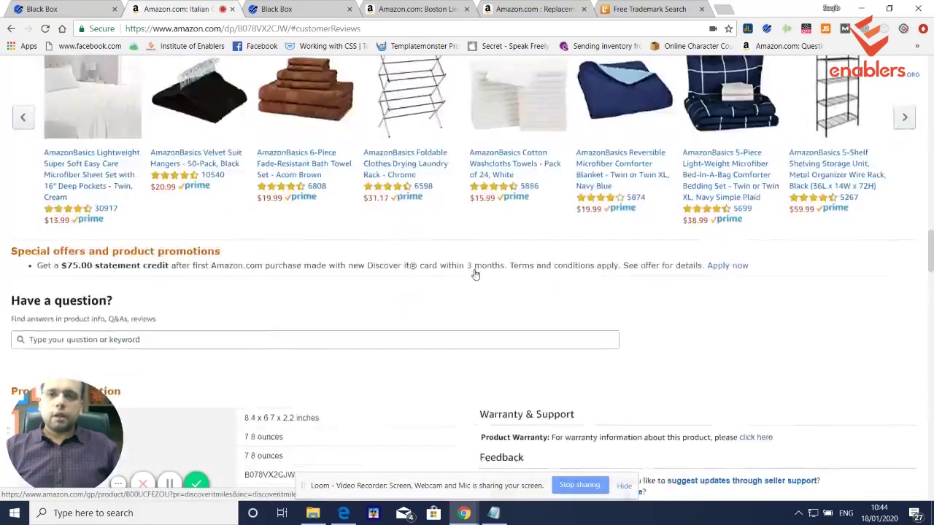
{"action": "scroll", "coordinate": [475, 275], "scroll_direction": "up", "scroll_amount": 8}
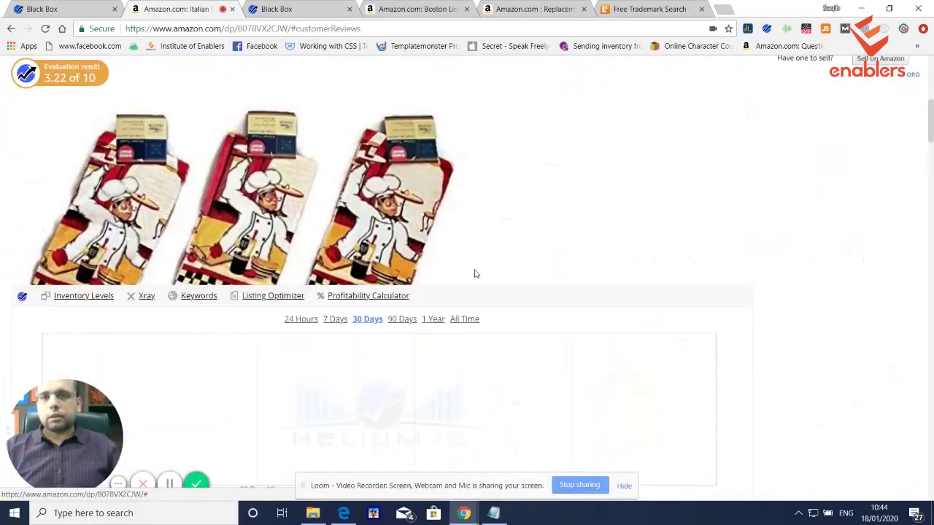
{"action": "scroll", "coordinate": [543, 319], "scroll_direction": "down", "scroll_amount": 1}
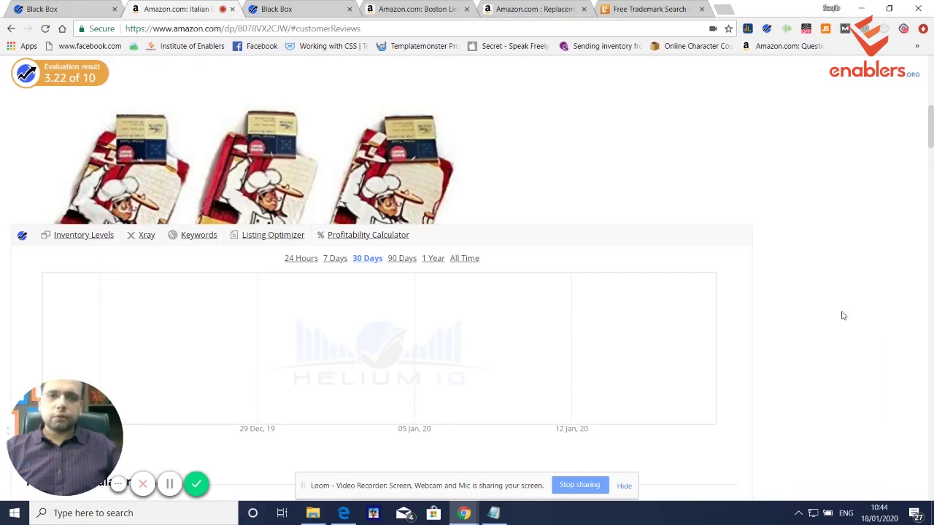
{"action": "scroll", "coordinate": [844, 315], "scroll_direction": "up", "scroll_amount": 3}
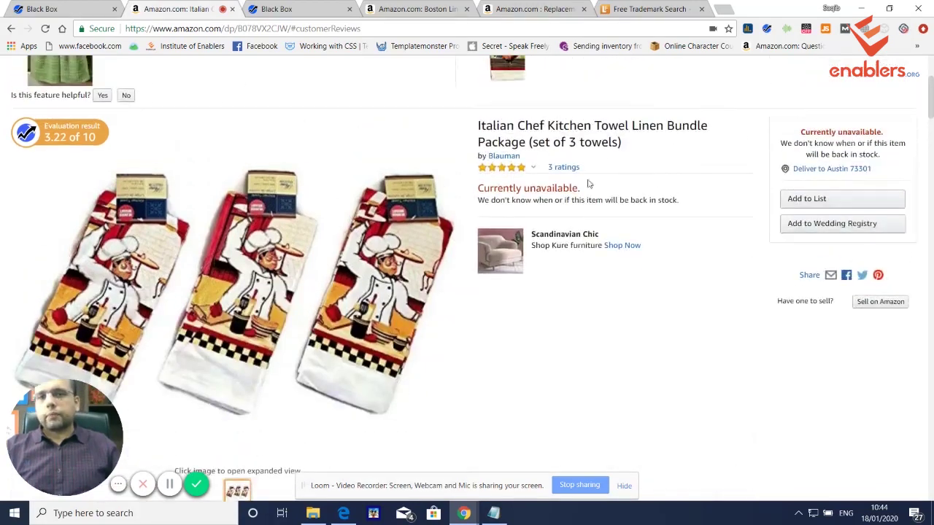
{"action": "left_click", "coordinate": [532, 169]}
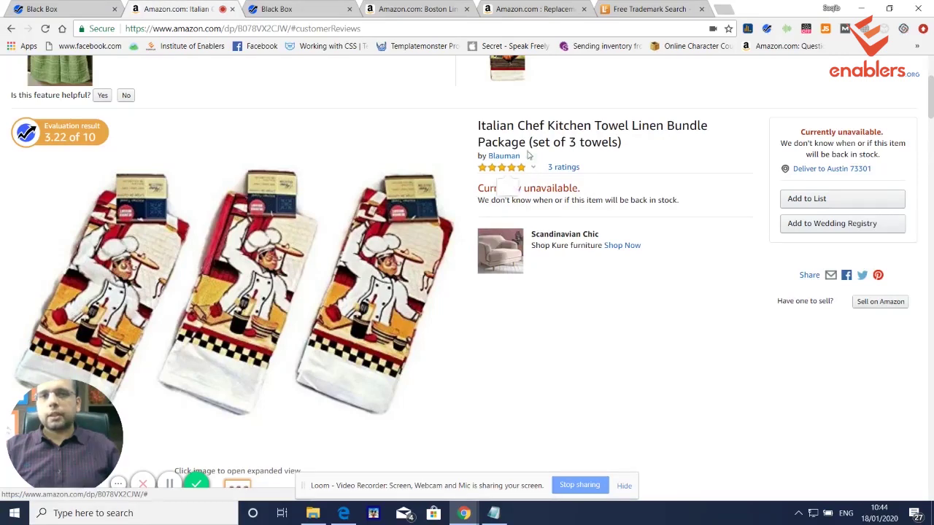
{"action": "left_click_drag", "start_coordinate": [615, 142], "coordinate": [580, 141]}
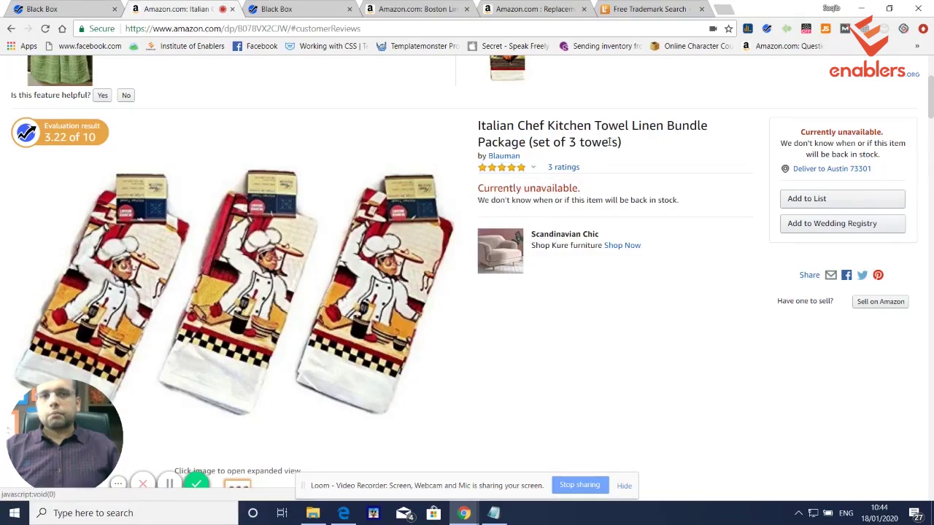
{"action": "left_click", "coordinate": [580, 141]}
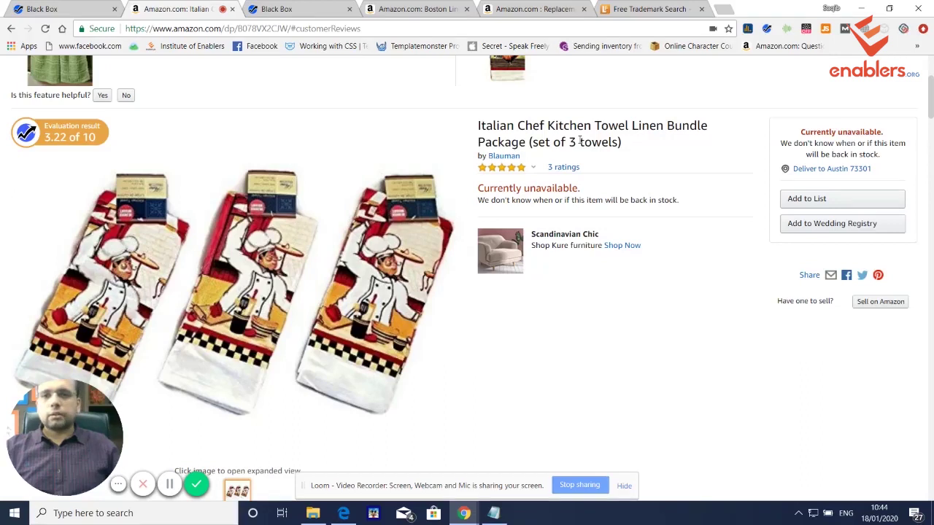
{"action": "left_click_drag", "start_coordinate": [484, 125], "coordinate": [592, 127]}
{"action": "left_click", "coordinate": [596, 129]}
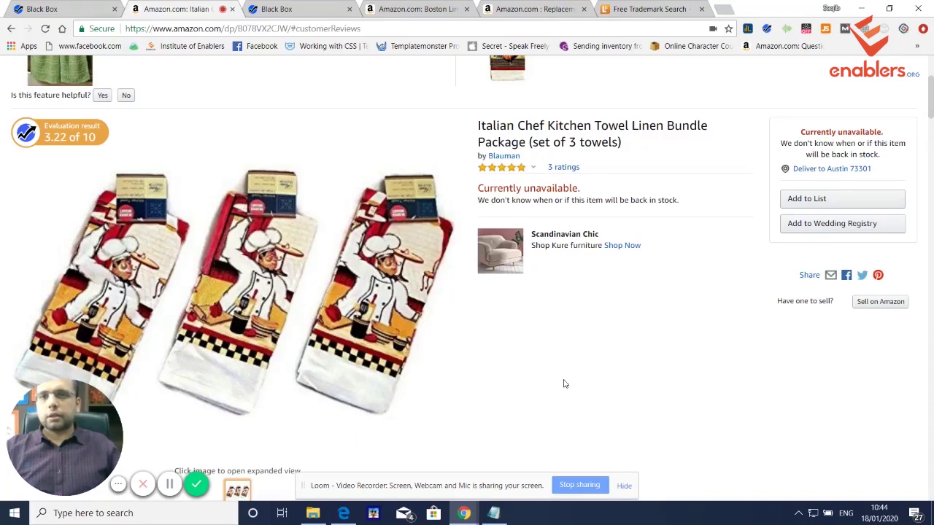
Return to the Black Box tab with FBA, minimum 5 sales-to-reviews and zero-seller filters
{"action": "left_click", "coordinate": [53, 9]}
{"action": "left_click", "coordinate": [303, 5]}
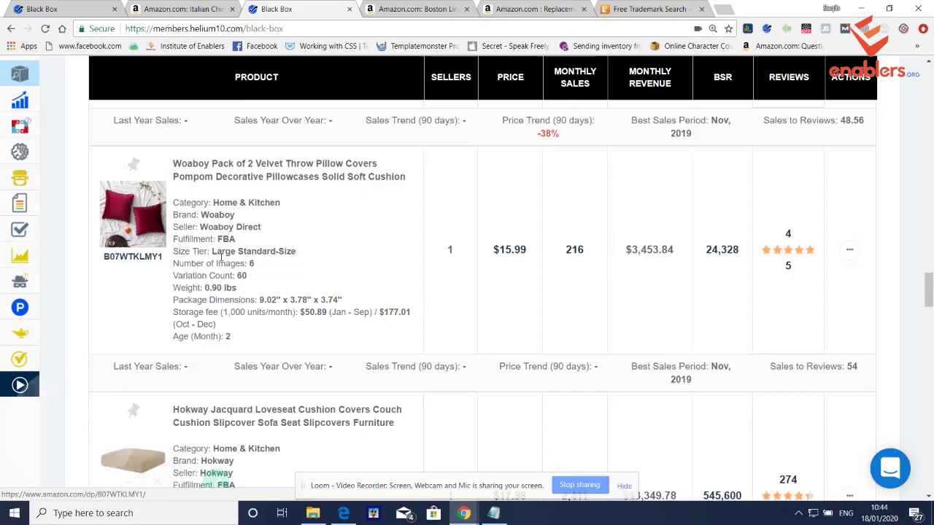
{"action": "scroll", "coordinate": [219, 279], "scroll_direction": "down", "scroll_amount": 5}
{"action": "scroll", "coordinate": [220, 280], "scroll_direction": "up", "scroll_amount": 15}
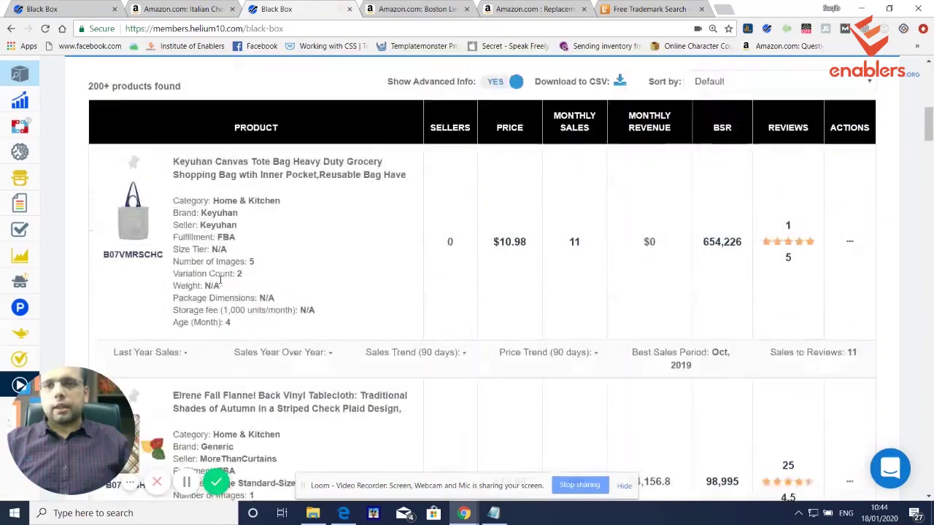
{"action": "scroll", "coordinate": [220, 280], "scroll_direction": "down", "scroll_amount": 1}
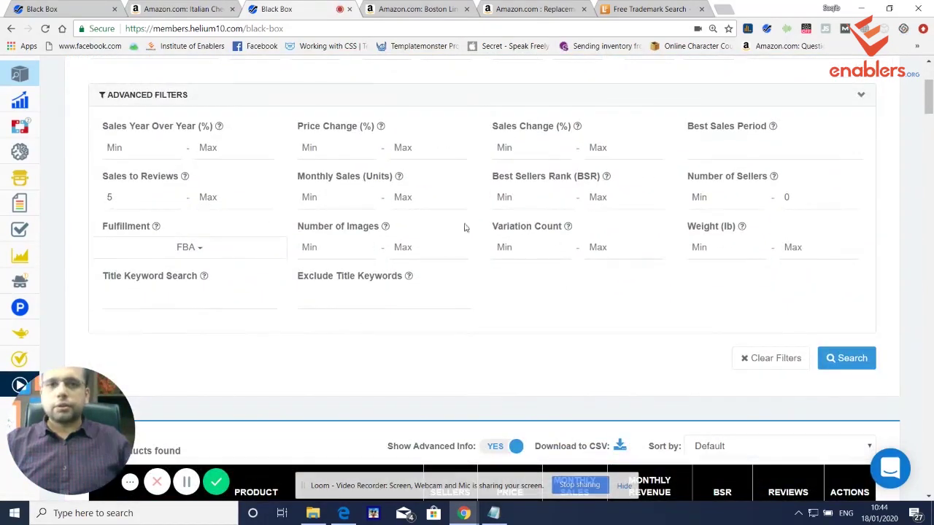